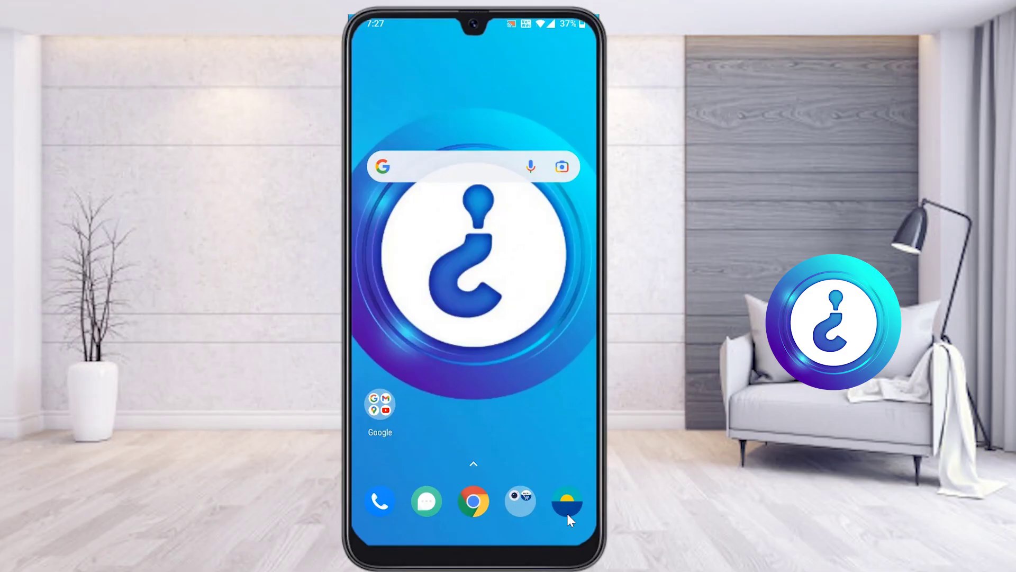
Open the CHIMERA cultural festival poster image in the gallery
{"action": "left_click", "coordinate": [567, 506]}
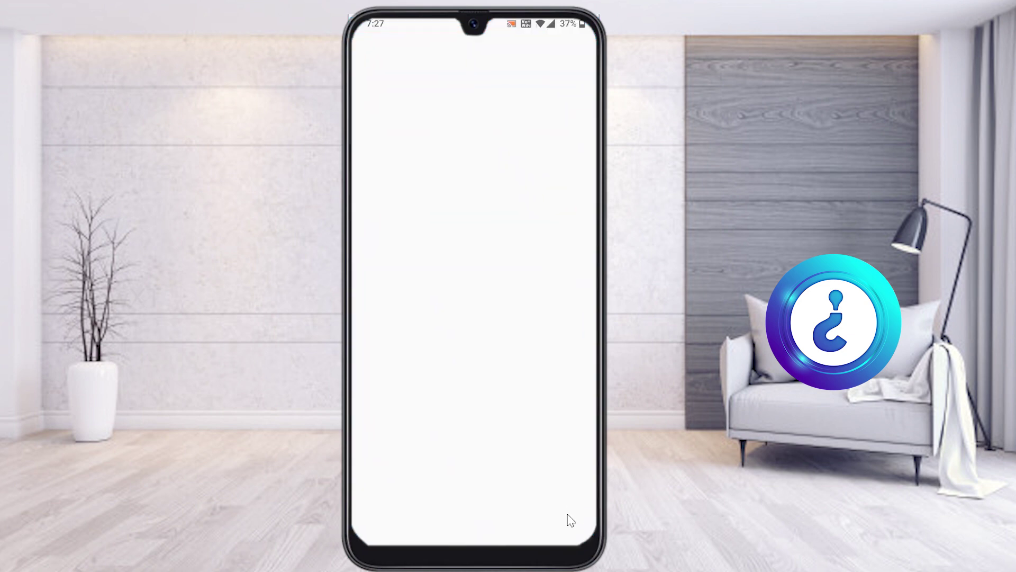
{"action": "left_click", "coordinate": [442, 309]}
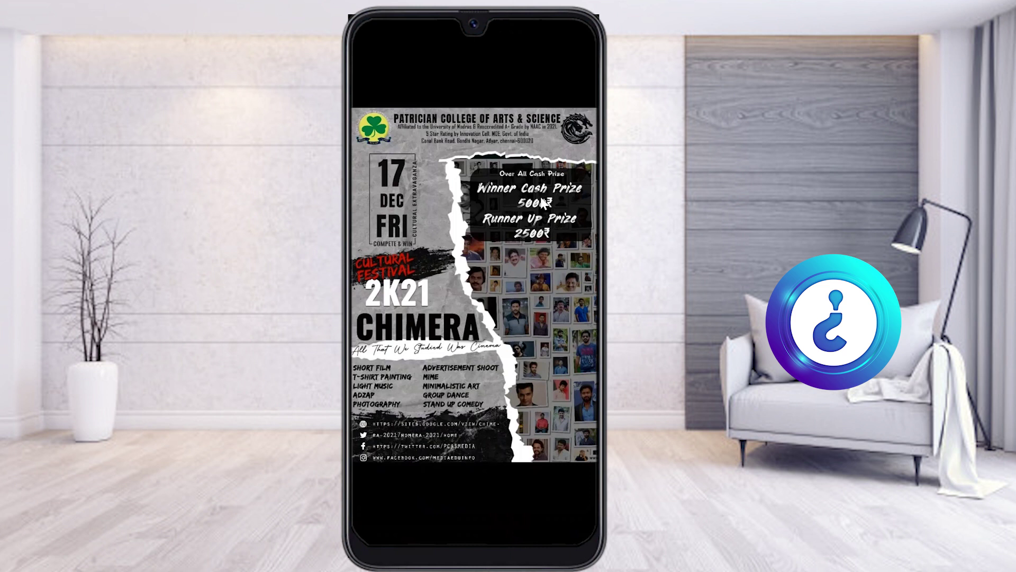
{"action": "left_click", "coordinate": [521, 226]}
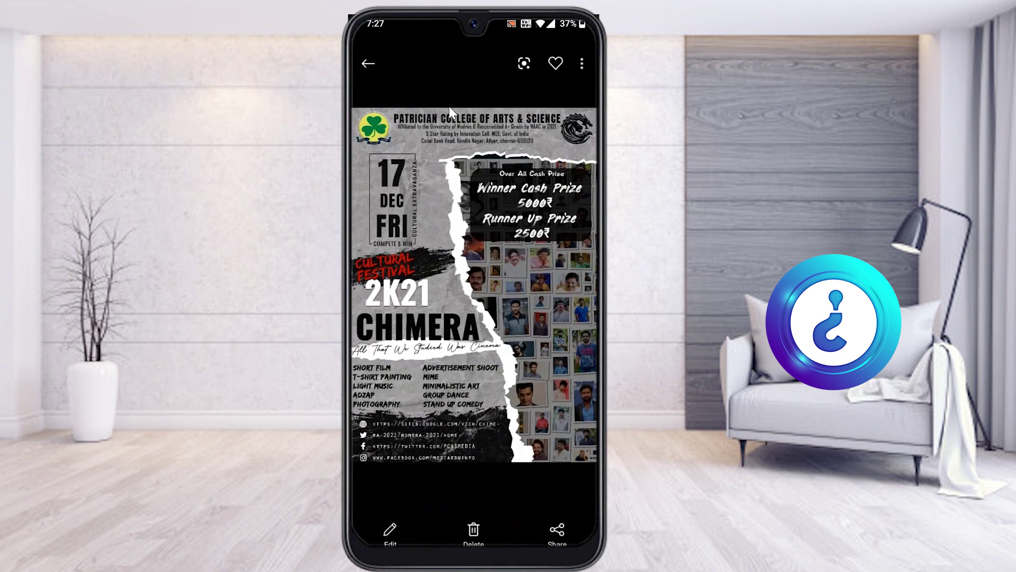
{"action": "left_click", "coordinate": [406, 434]}
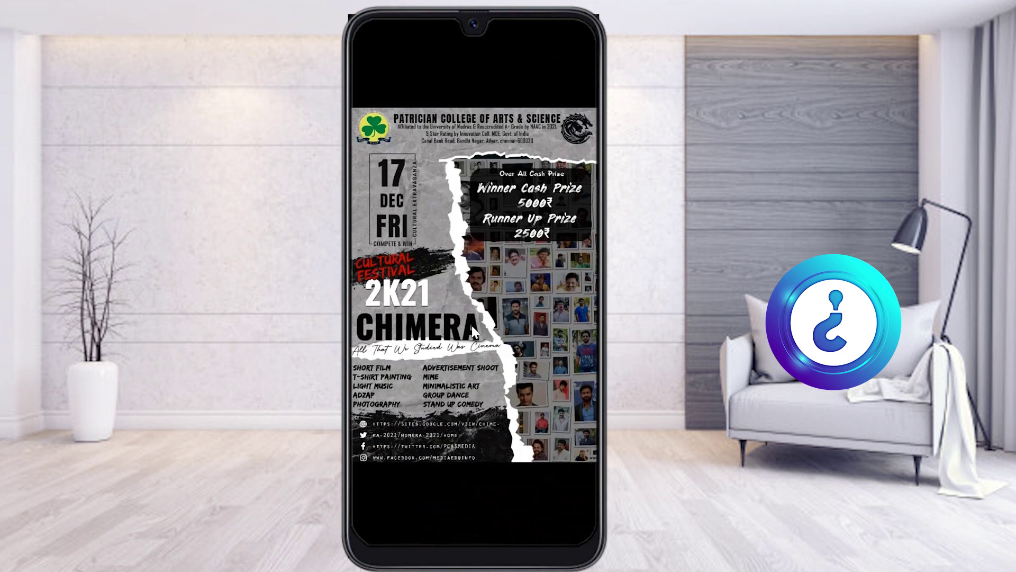
{"action": "left_click", "coordinate": [404, 509]}
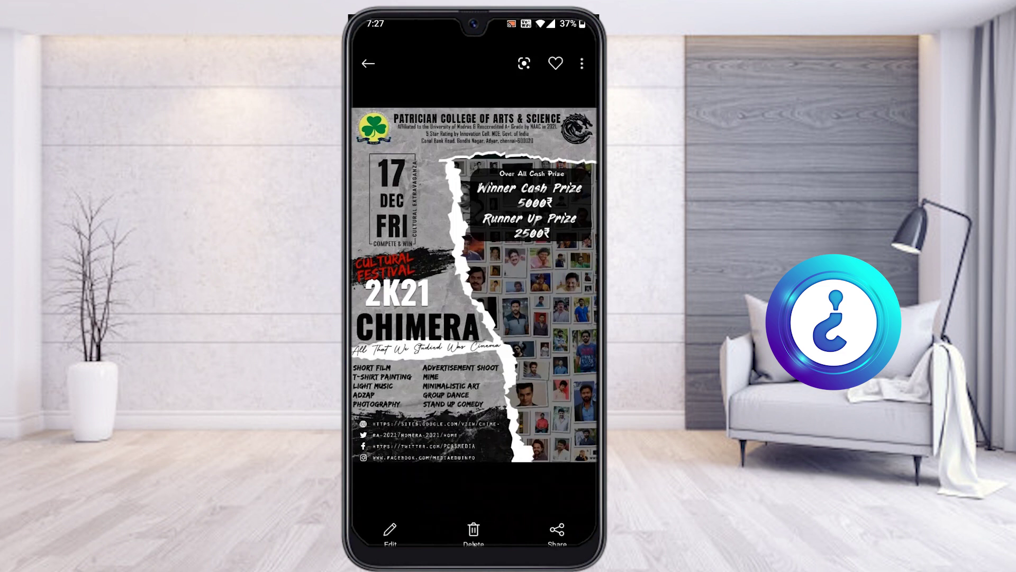
{"action": "left_click", "coordinate": [524, 74]}
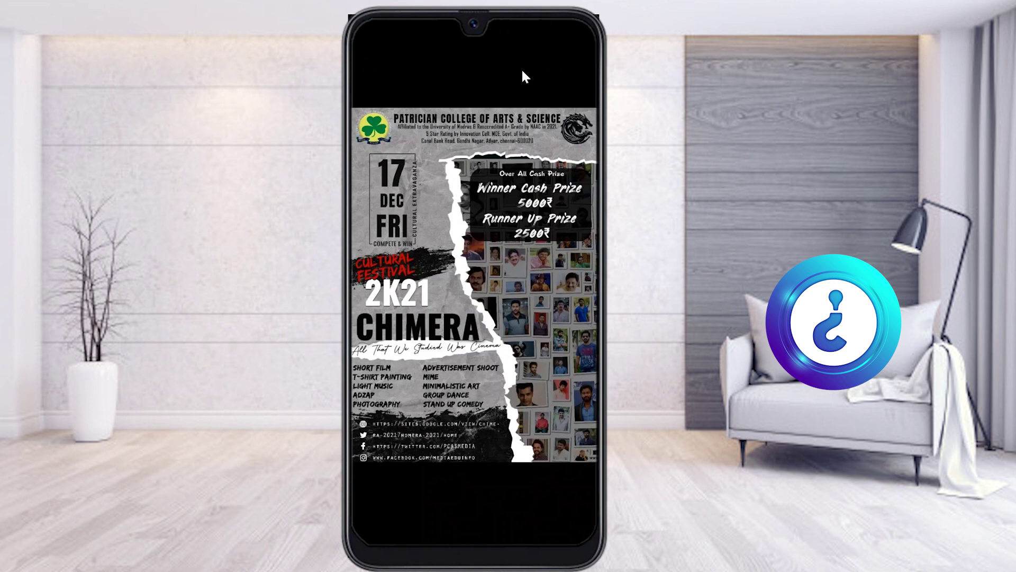
{"action": "left_click", "coordinate": [527, 73]}
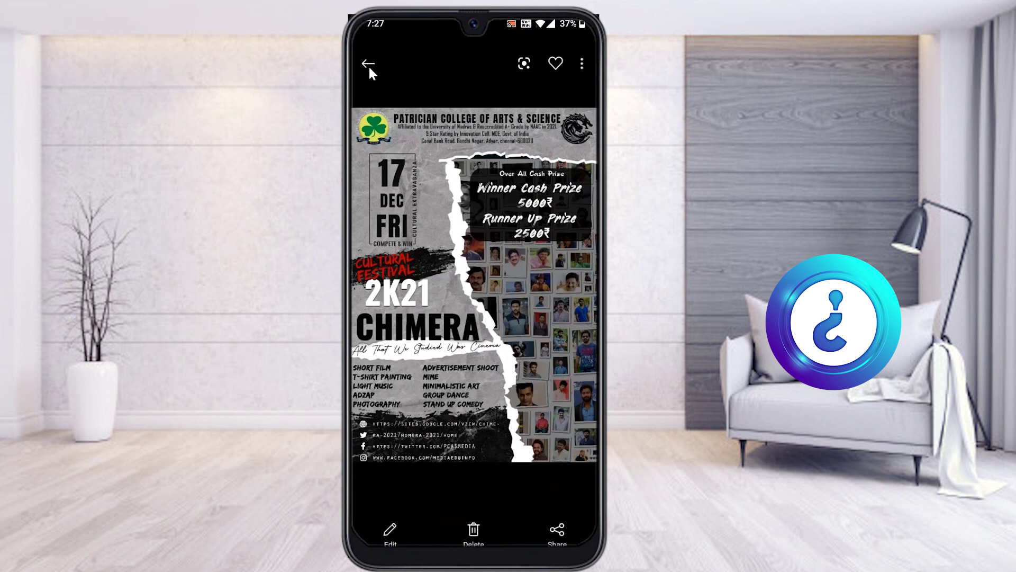
{"action": "left_click", "coordinate": [524, 74]}
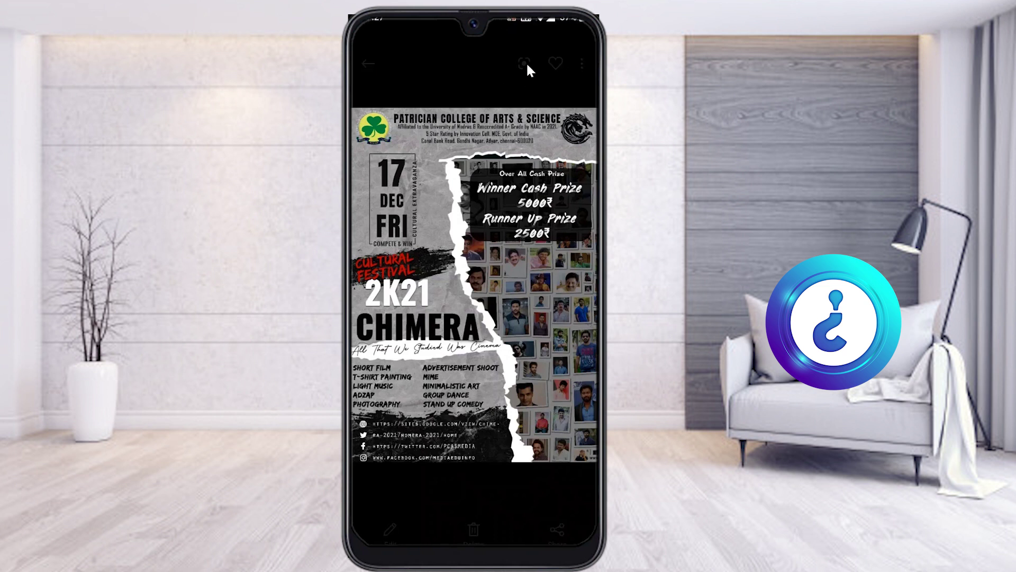
{"action": "left_click", "coordinate": [522, 69]}
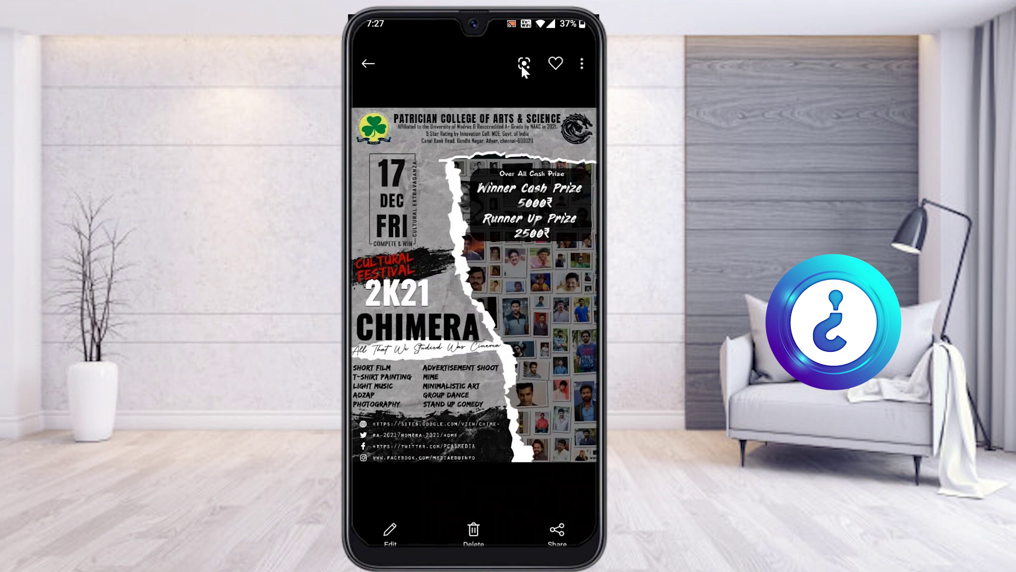
Scan the poster with Google Lens and copy its text from "Over All Cash Prize" through "Runner Up Prize 2500"
{"action": "left_click", "coordinate": [516, 497]}
{"action": "left_click", "coordinate": [524, 65]}
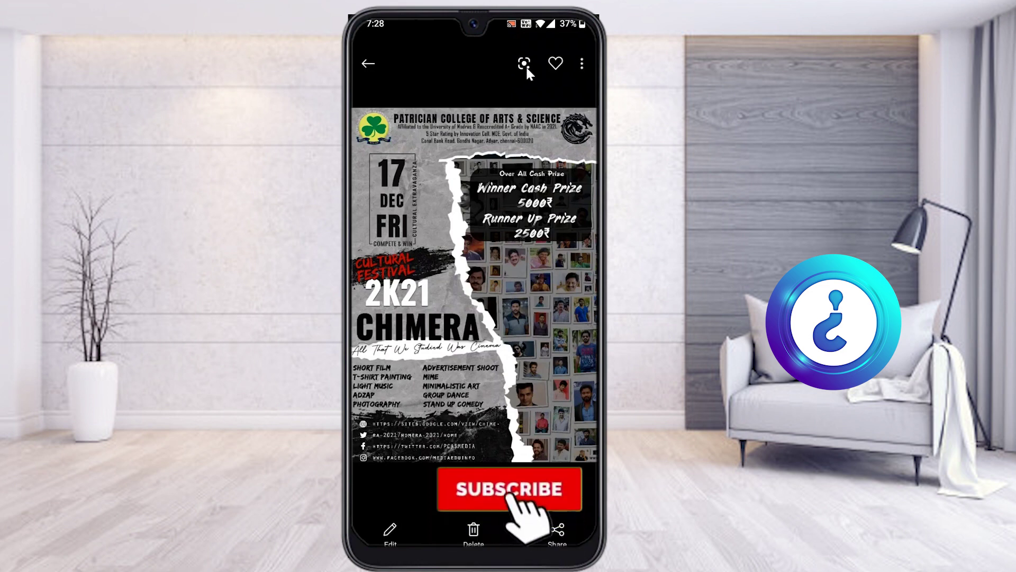
{"action": "left_click", "coordinate": [526, 66]}
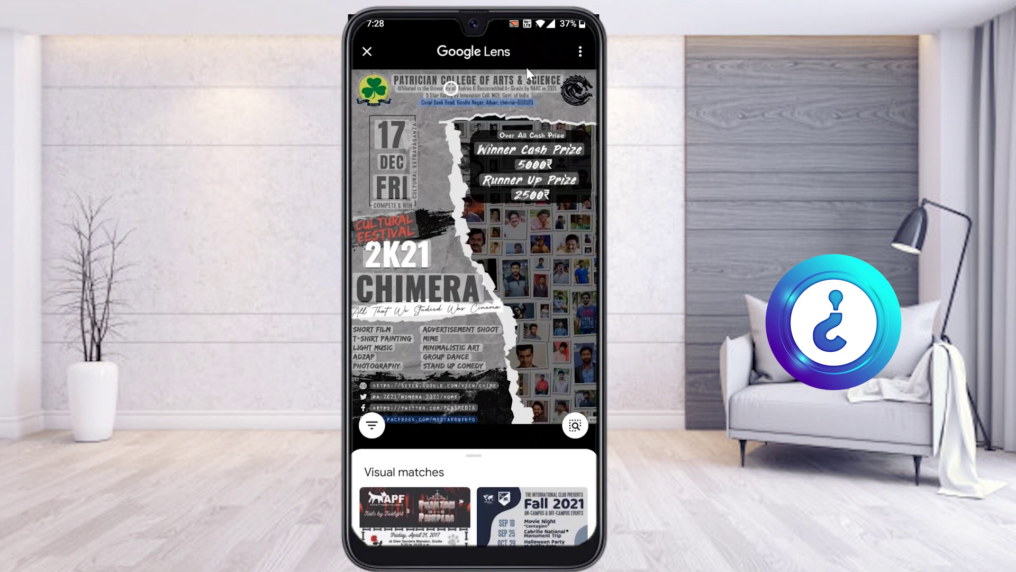
{"action": "left_click", "coordinate": [508, 145]}
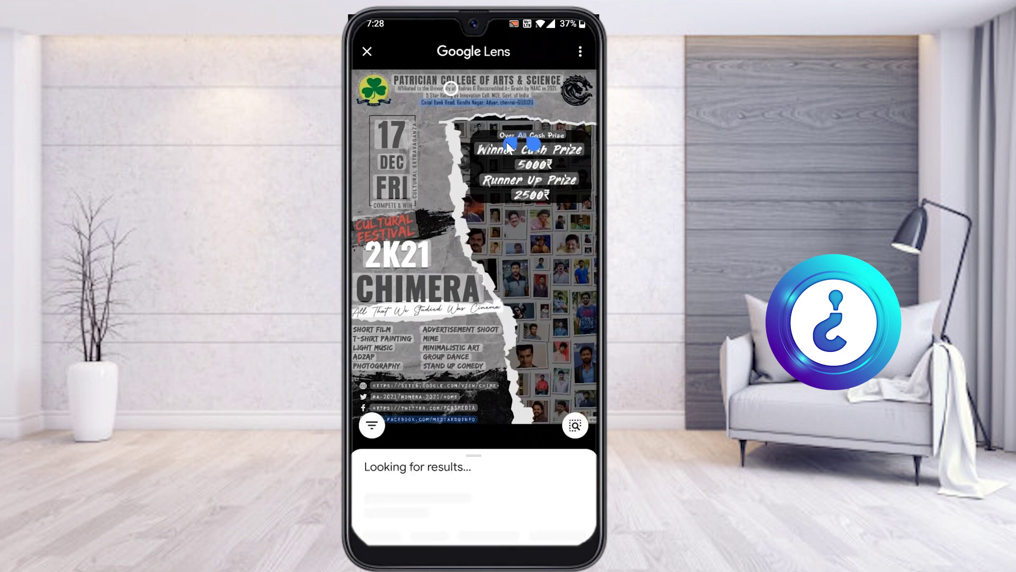
{"action": "left_click_drag", "start_coordinate": [508, 145], "coordinate": [550, 206]}
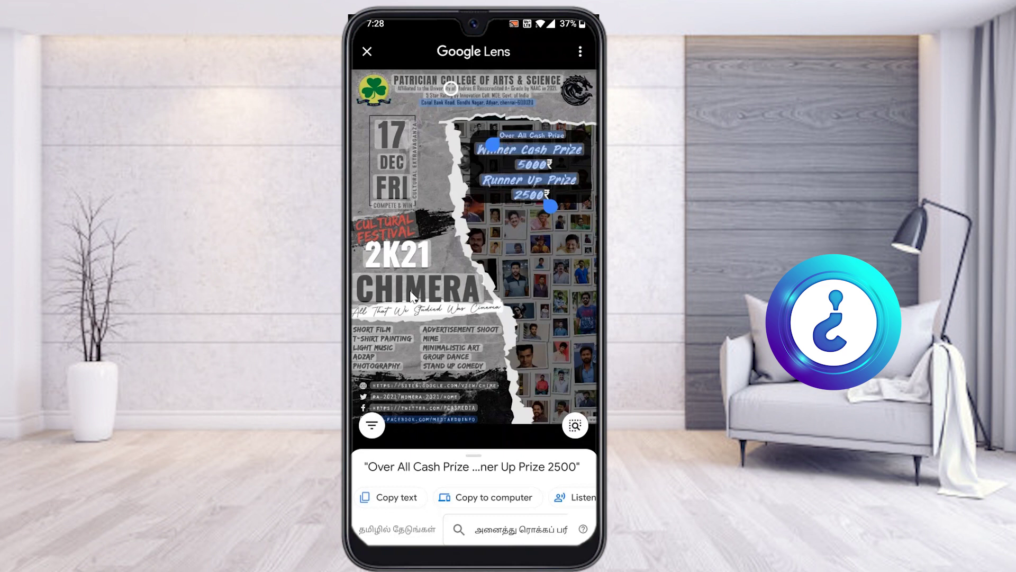
{"action": "left_click", "coordinate": [385, 503]}
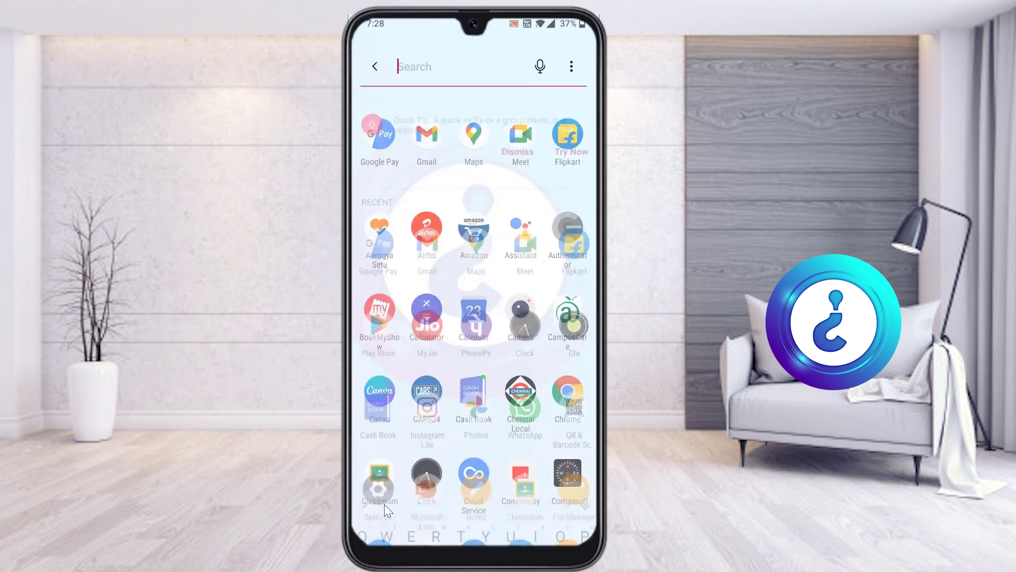
Switch to Word and create a blank document on this device
{"action": "type", "text": "Word"}
{"action": "key", "text": "Return"}
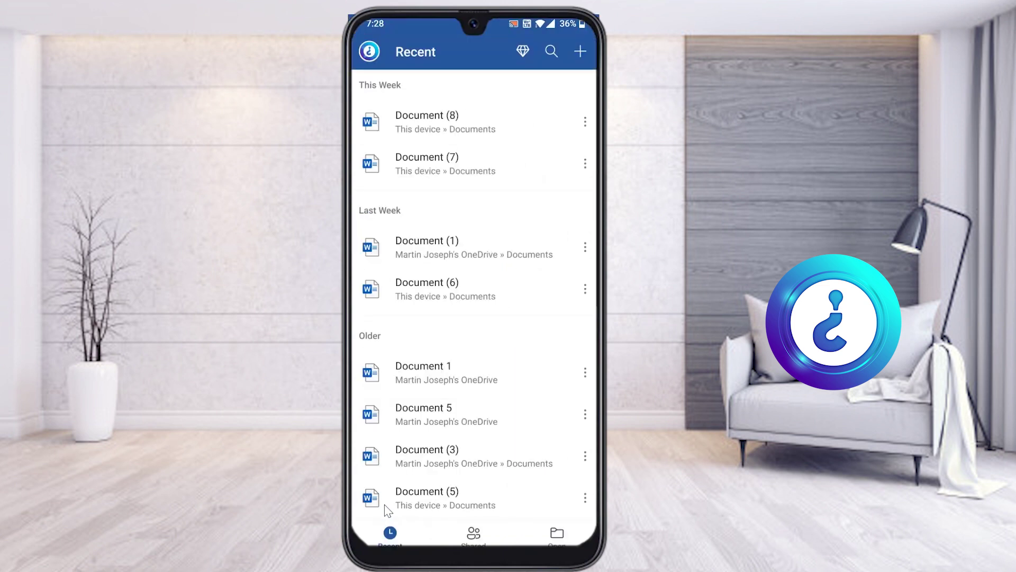
{"action": "left_click", "coordinate": [411, 196]}
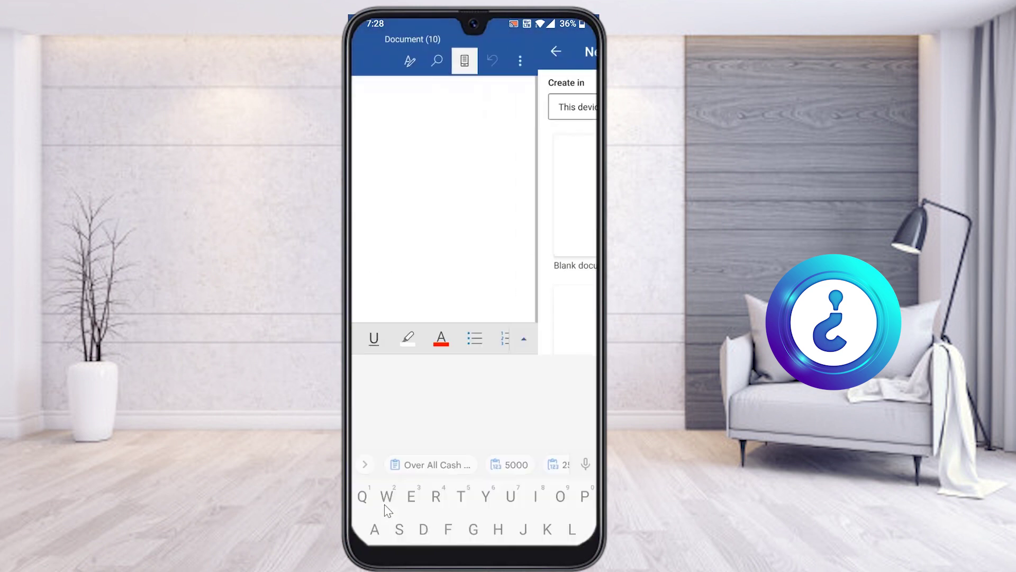
Paste the copied cash prize text at the start of the blank document
{"action": "left_click", "coordinate": [368, 91]}
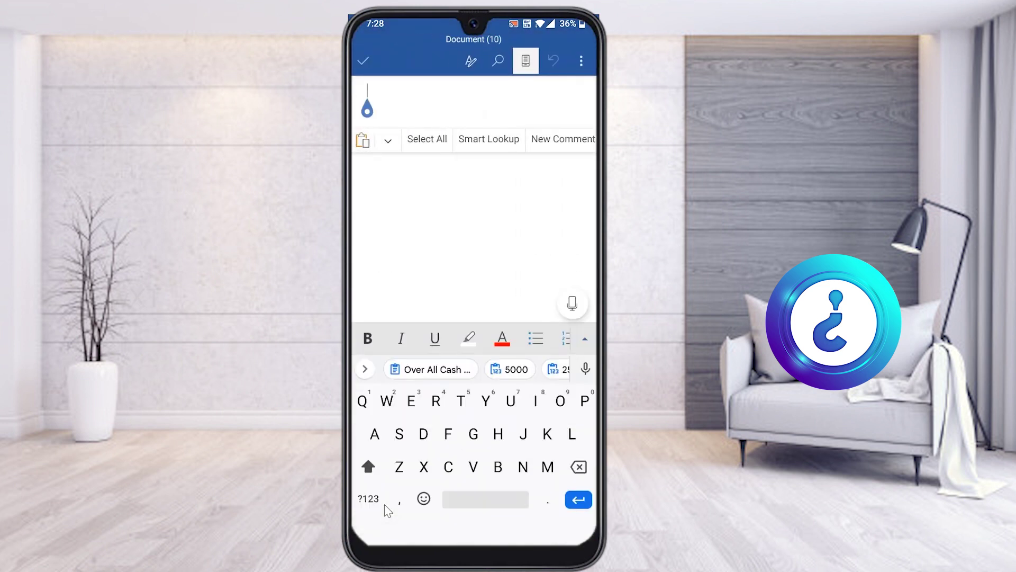
{"action": "left_click", "coordinate": [363, 140]}
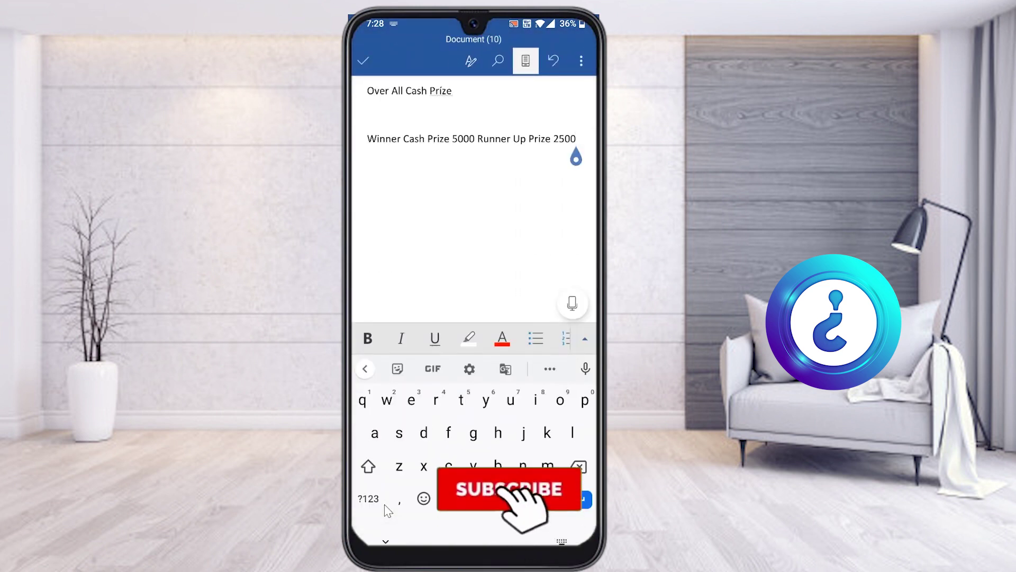
Switch back to the Google Lens scan to compare the poster's selected text with the pasted text
{"action": "left_click_drag", "start_coordinate": [474, 541], "coordinate": [474, 370]}
{"action": "left_click_drag", "start_coordinate": [424, 265], "coordinate": [552, 265]}
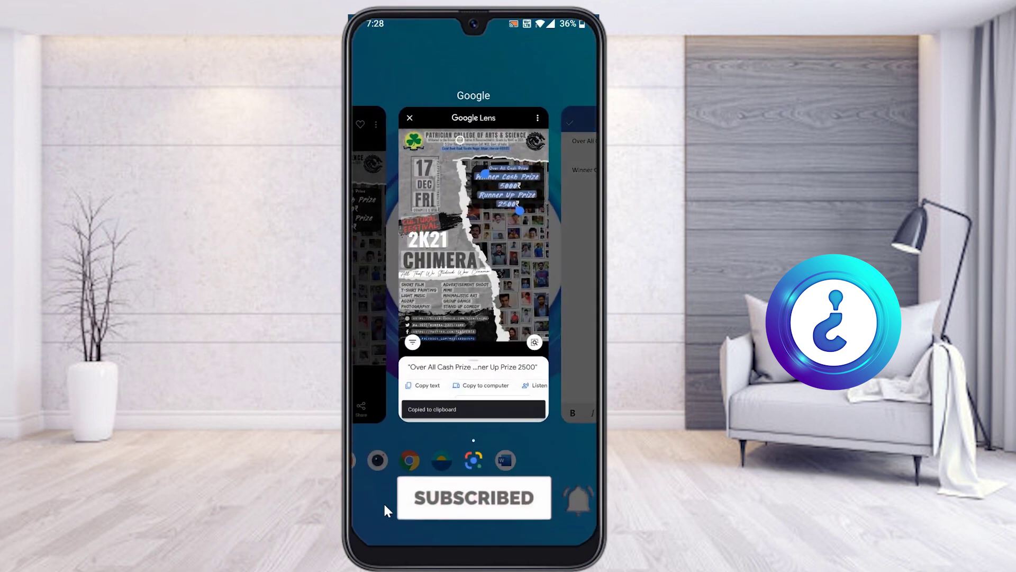
{"action": "left_click", "coordinate": [474, 265]}
{"action": "key", "text": "alt+s"}
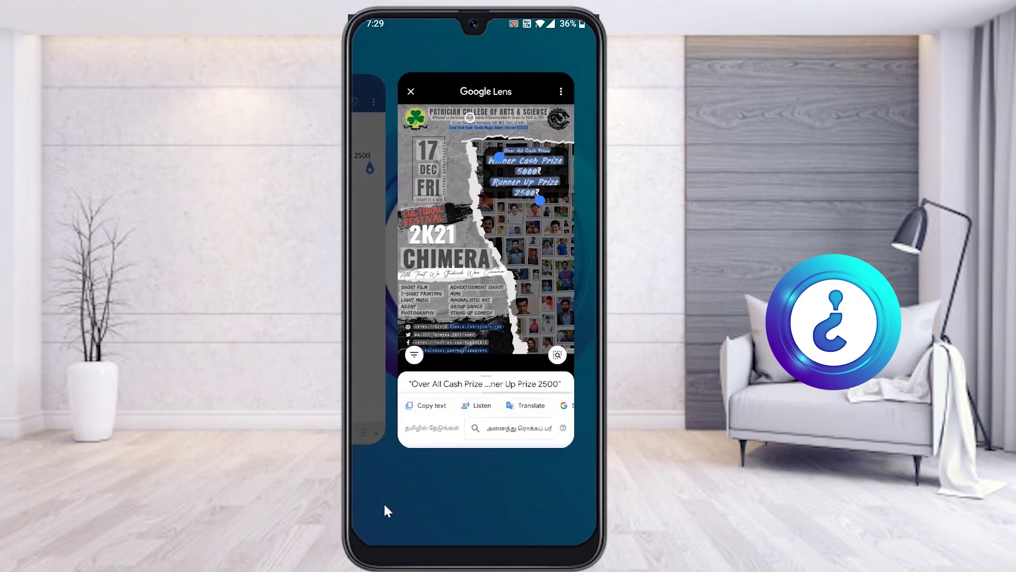
Switch to Chrome, browse the Google image results for "good morning" and open the dmessages.com breakfast message picture
{"action": "key", "text": "alt+h"}
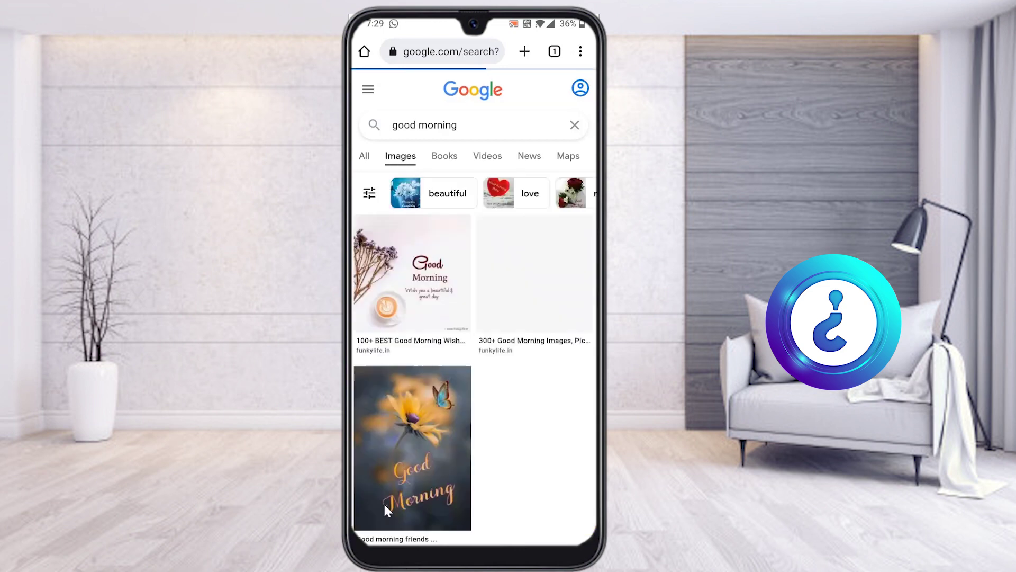
{"action": "scroll", "coordinate": [384, 502], "scroll_direction": "down", "scroll_amount": 5}
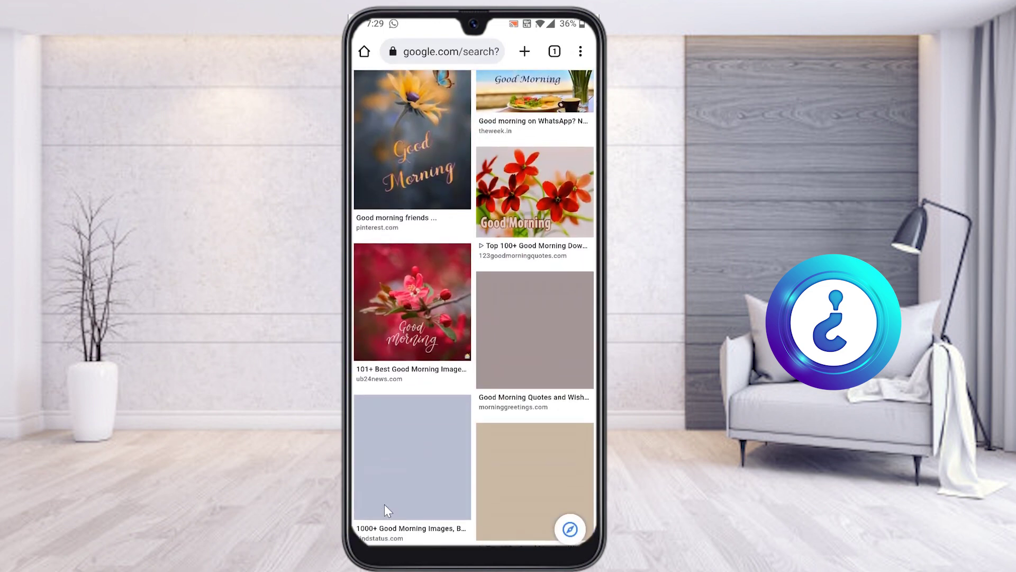
{"action": "scroll", "coordinate": [384, 504], "scroll_direction": "down", "scroll_amount": 5}
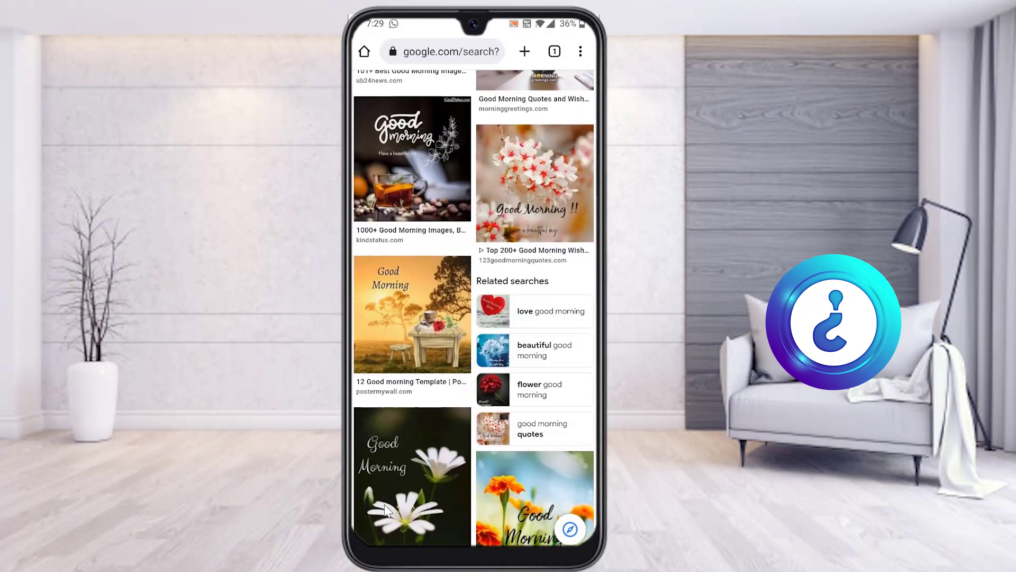
{"action": "scroll", "coordinate": [385, 504], "scroll_direction": "down", "scroll_amount": 3}
{"action": "scroll", "coordinate": [385, 508], "scroll_direction": "down", "scroll_amount": 4}
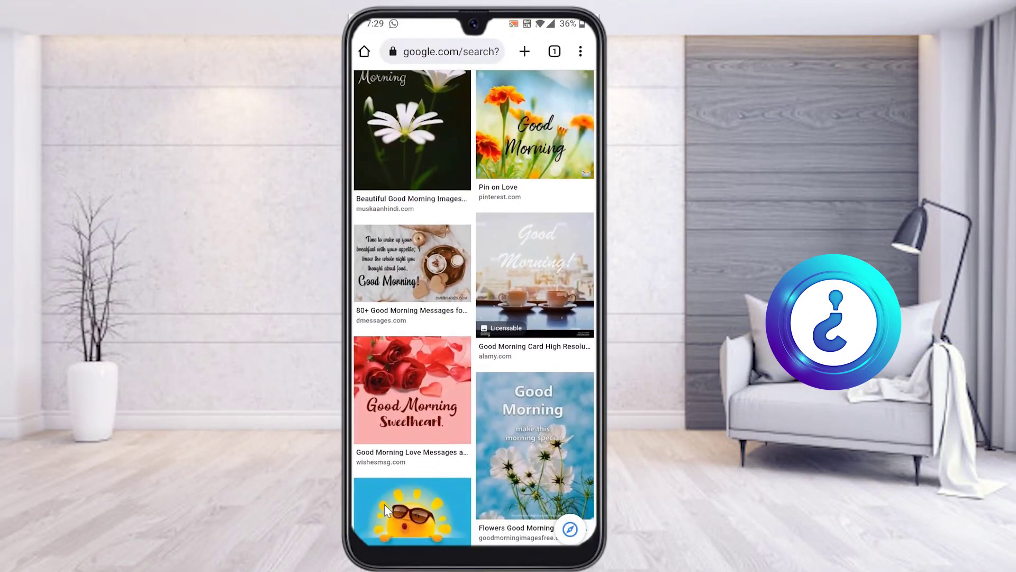
{"action": "left_click", "coordinate": [413, 263]}
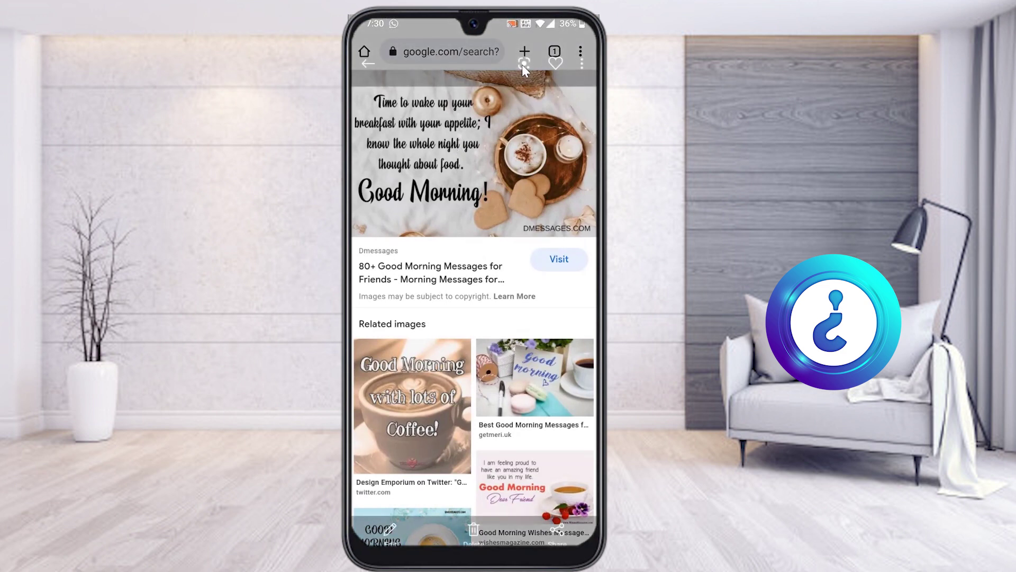
Scan the screenshot of the breakfast message with Google Lens and copy the text from "Time to wake up" through "Good Morning!"
{"action": "left_click", "coordinate": [523, 64]}
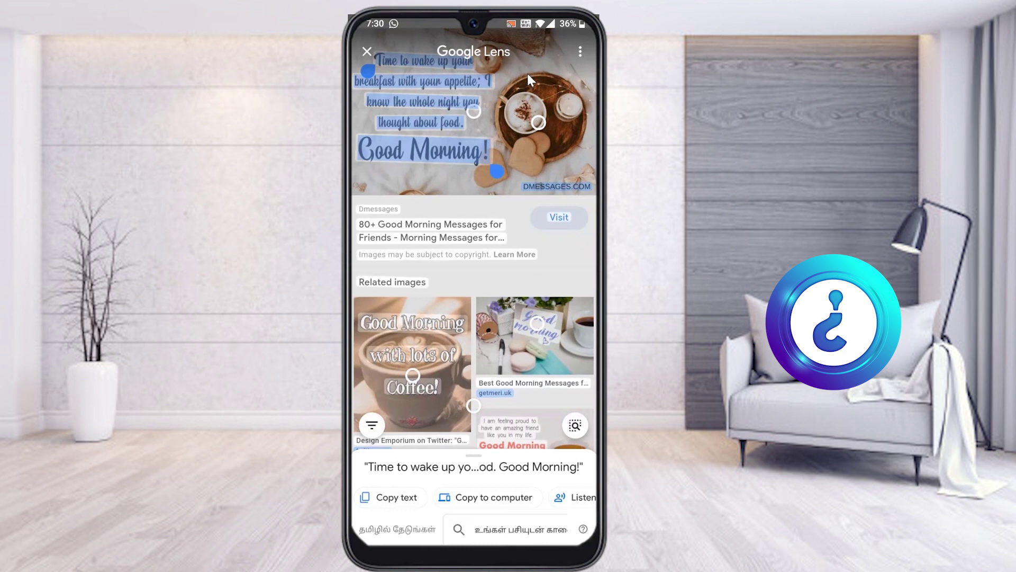
{"action": "left_click", "coordinate": [397, 500]}
Switch to the open Word document and paste the copied good morning message below the prize text
{"action": "middle_click", "coordinate": [396, 500]}
{"action": "key", "text": "ctrl+s"}
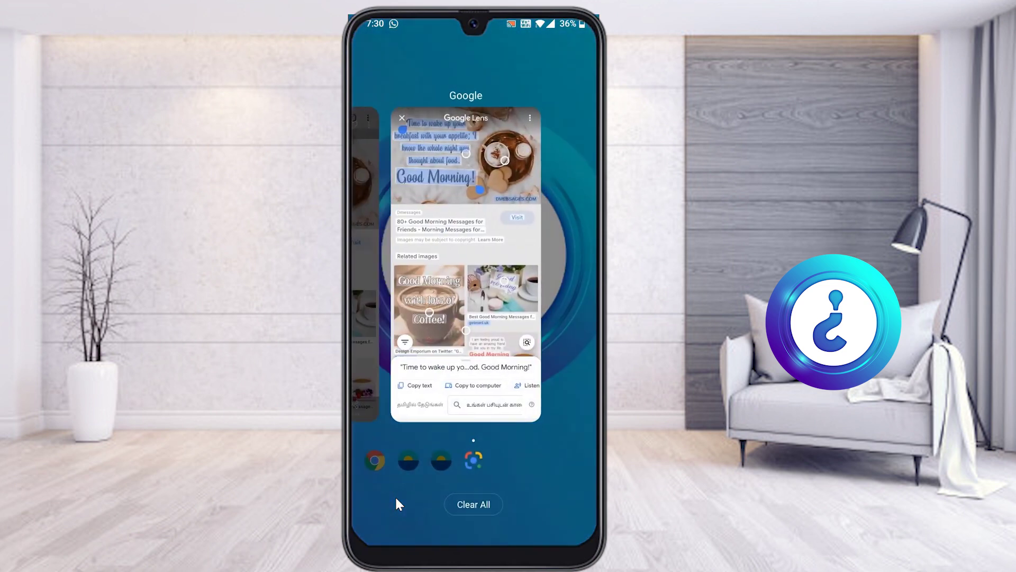
{"action": "scroll", "coordinate": [396, 499], "scroll_direction": "up", "scroll_amount": 2}
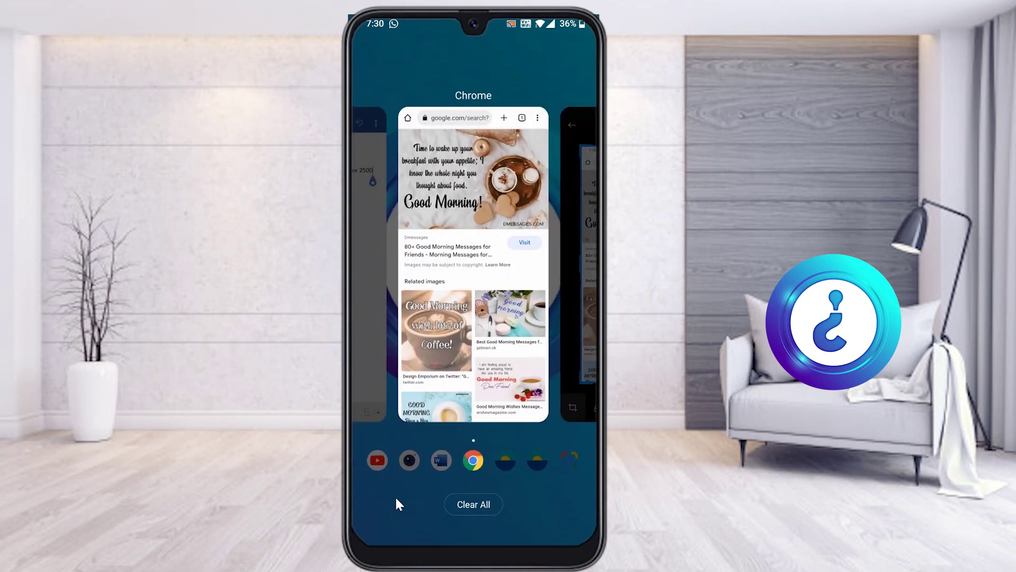
{"action": "key", "text": "Return"}
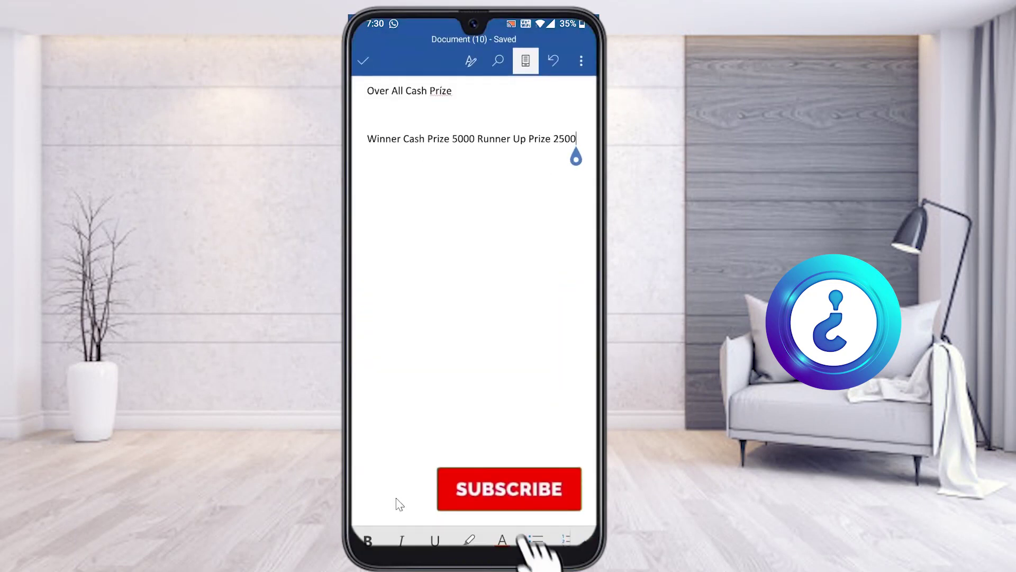
{"action": "key", "text": "Return"}
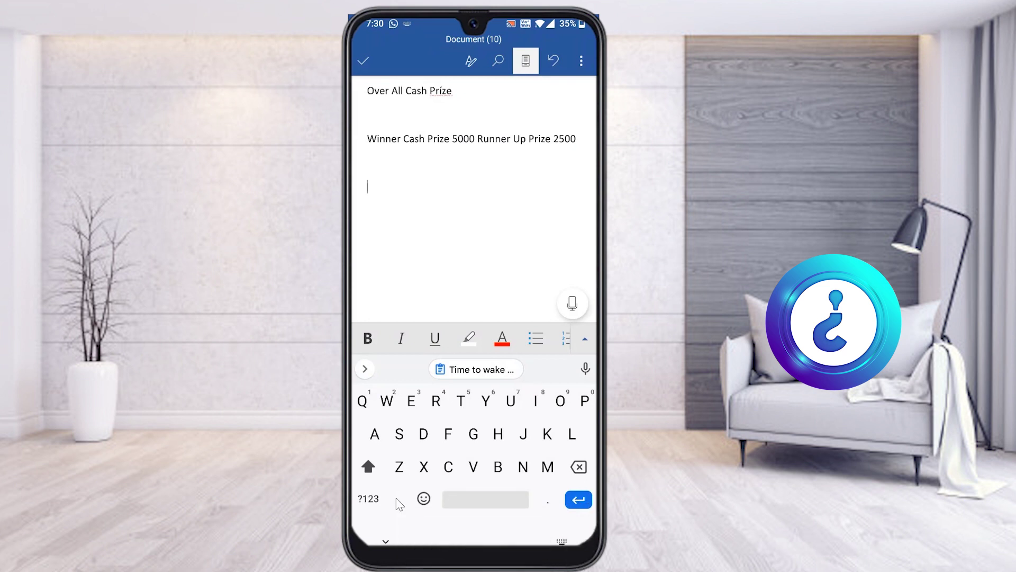
{"action": "double_click", "coordinate": [371, 167]}
{"action": "left_click", "coordinate": [415, 137]}
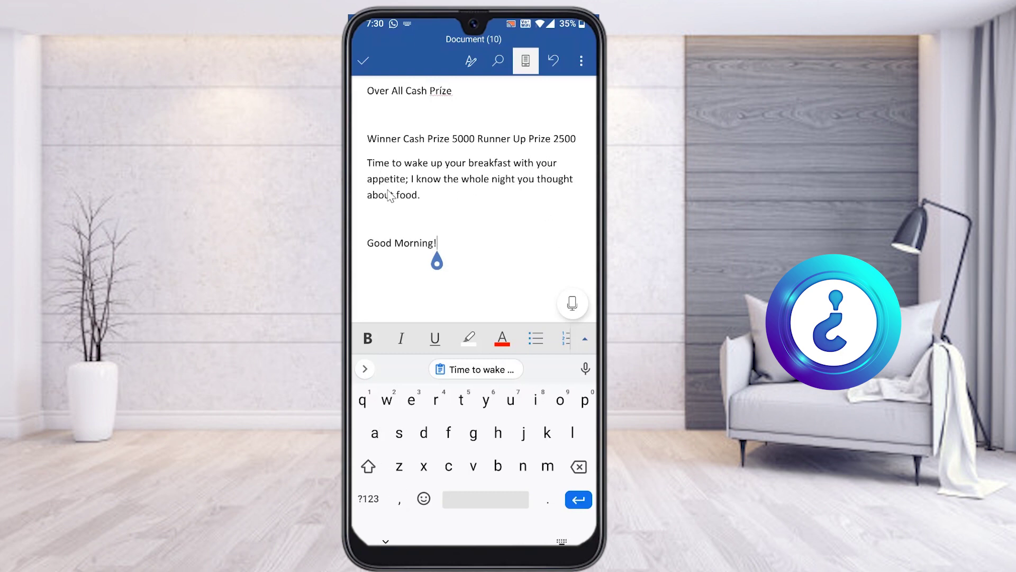
Compare the text selected in Google Lens with the pasted text in Word among the recent apps
{"action": "key", "text": "alt+Tab"}
{"action": "scroll", "coordinate": [457, 194], "scroll_direction": "left", "scroll_amount": 3}
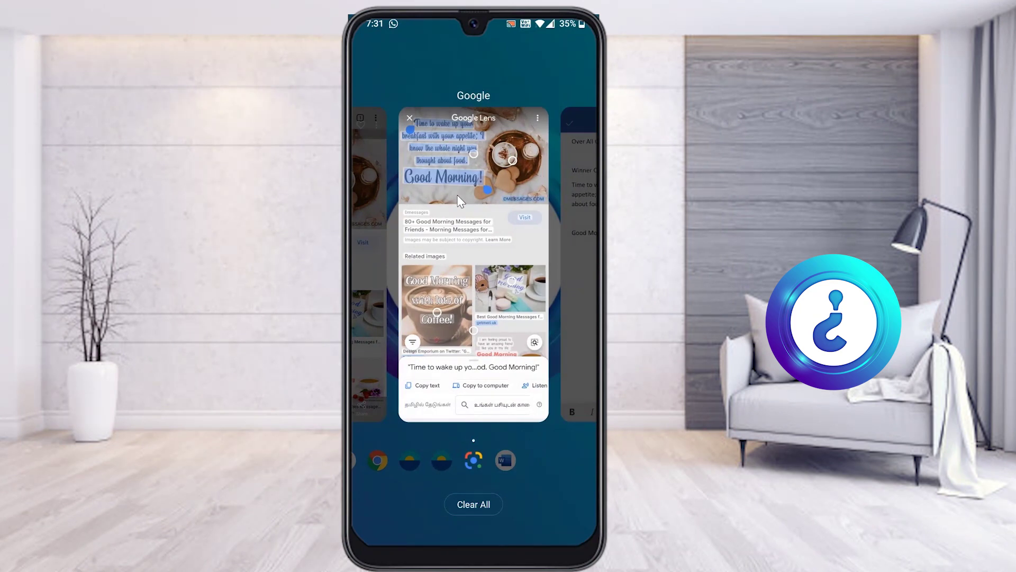
{"action": "scroll", "coordinate": [458, 195], "scroll_direction": "right", "scroll_amount": 2}
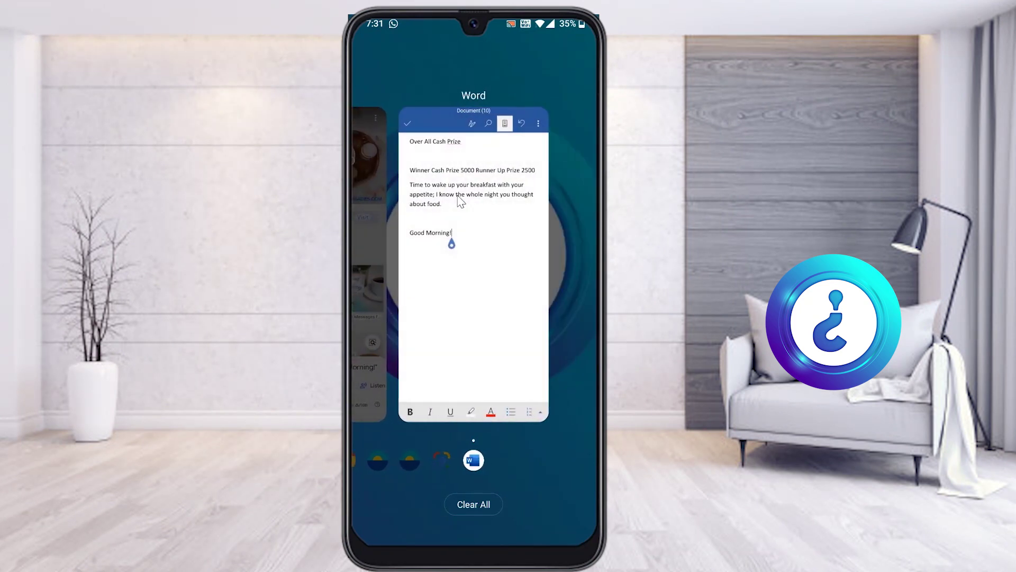
{"action": "scroll", "coordinate": [459, 197], "scroll_direction": "left", "scroll_amount": 2}
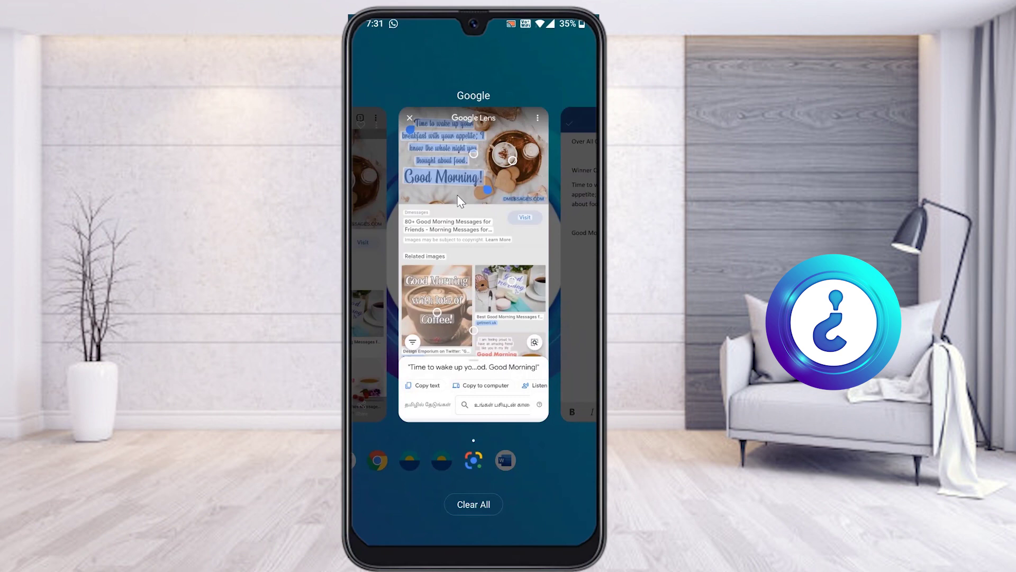
{"action": "scroll", "coordinate": [458, 200], "scroll_direction": "right", "scroll_amount": 2}
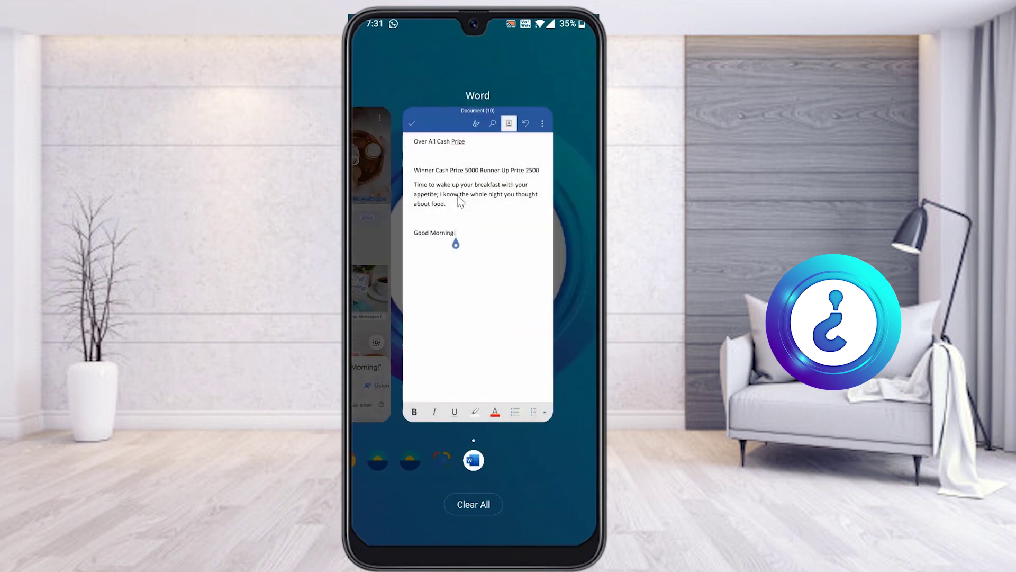